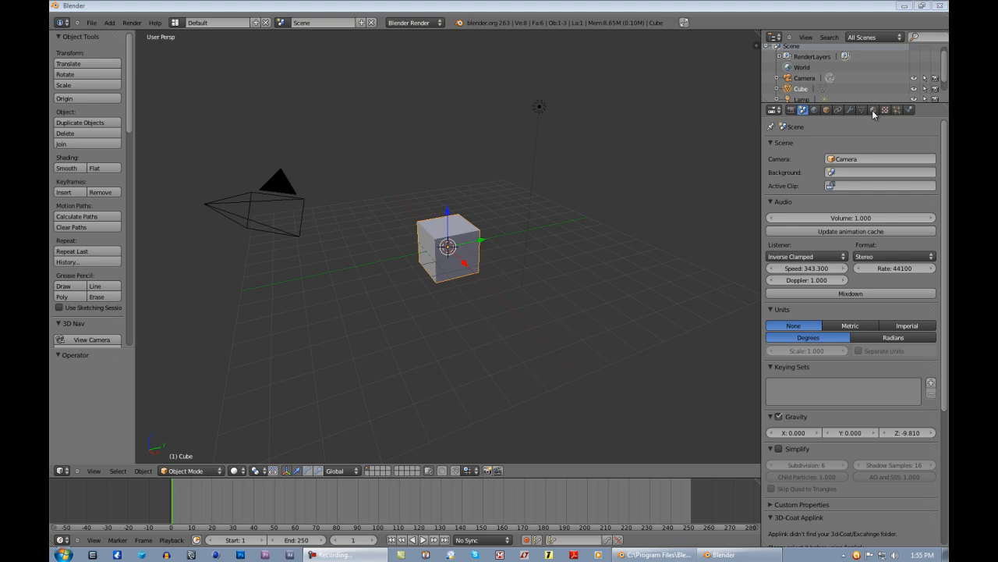
Subdivide the whole cube mesh twice with one cut each in Edit Mode, and return to Object Mode.
{"action": "right_click", "coordinate": [465, 265]}
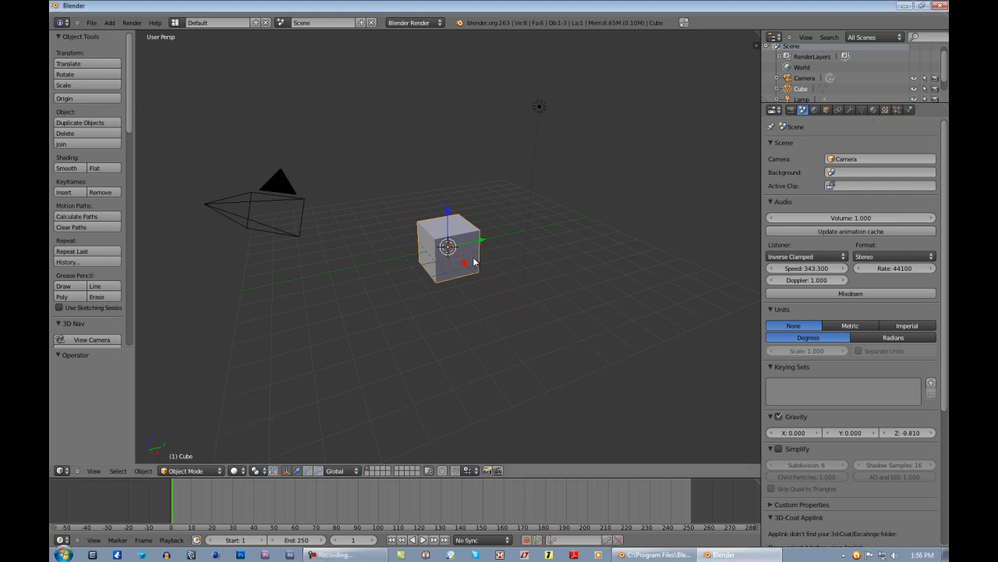
{"action": "key", "text": "Tab"}
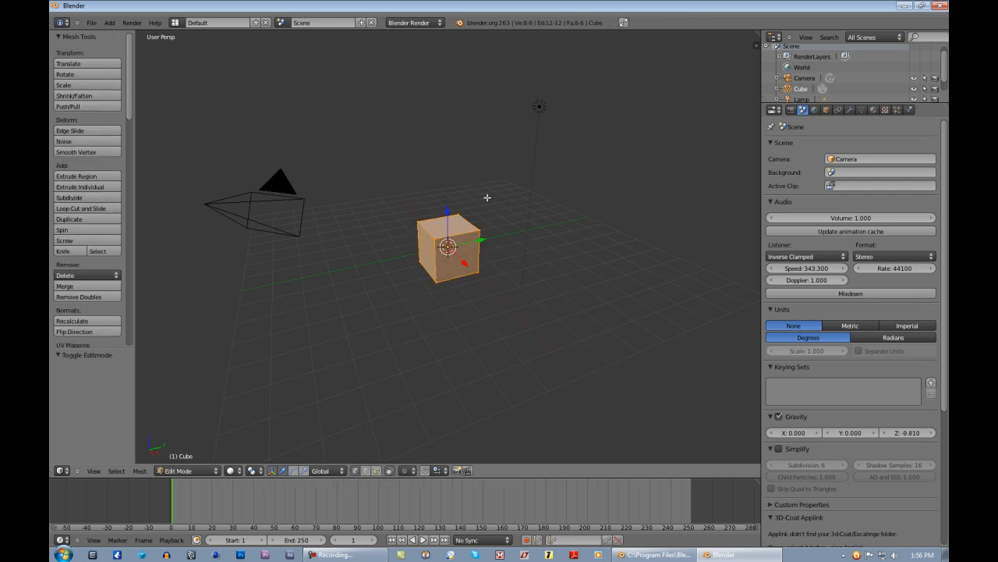
{"action": "key", "text": "w"}
{"action": "left_click", "coordinate": [484, 257]}
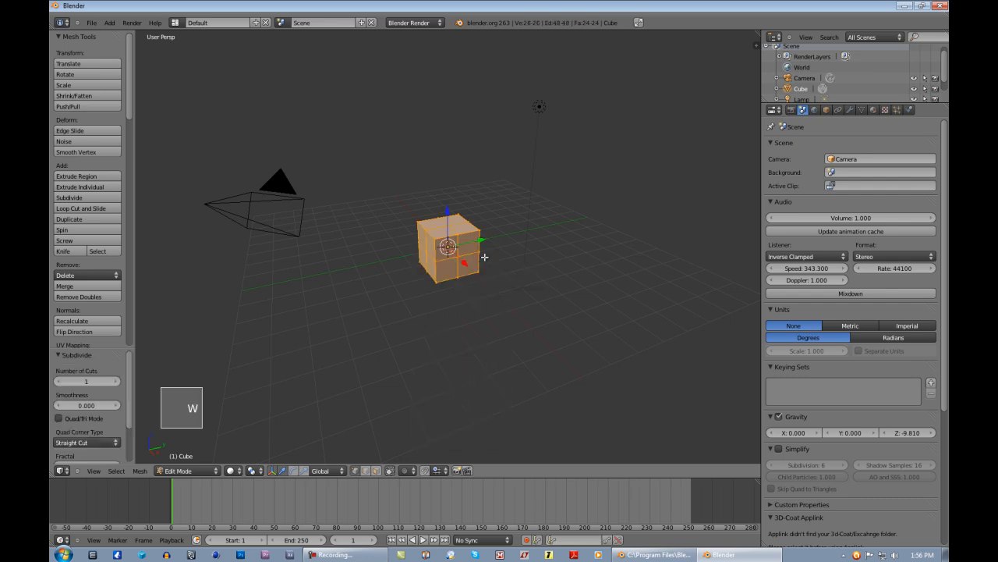
{"action": "key", "text": "w"}
{"action": "left_click", "coordinate": [484, 258]}
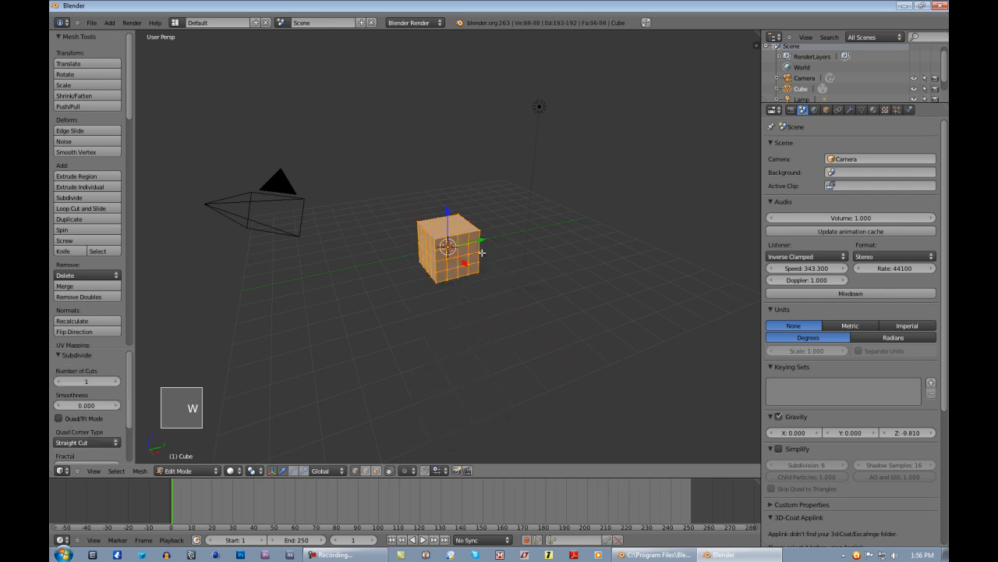
{"action": "key", "text": "Tab"}
{"action": "key", "text": "Tab"}
{"action": "key", "text": "Tab"}
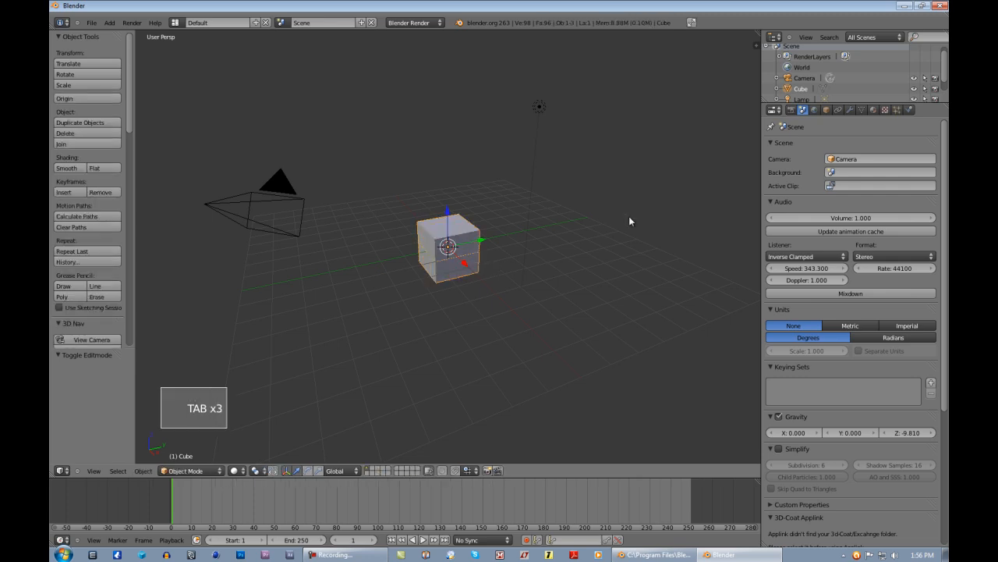
Bring up the cube's material settings and select the second band of faces from its top in Edit Mode.
{"action": "left_click", "coordinate": [873, 110]}
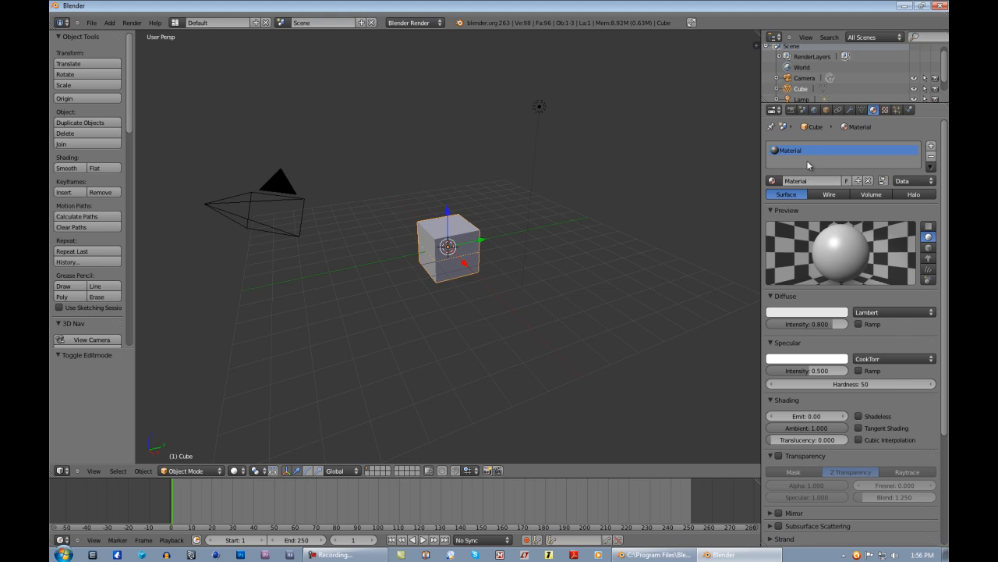
{"action": "key", "text": "Tab"}
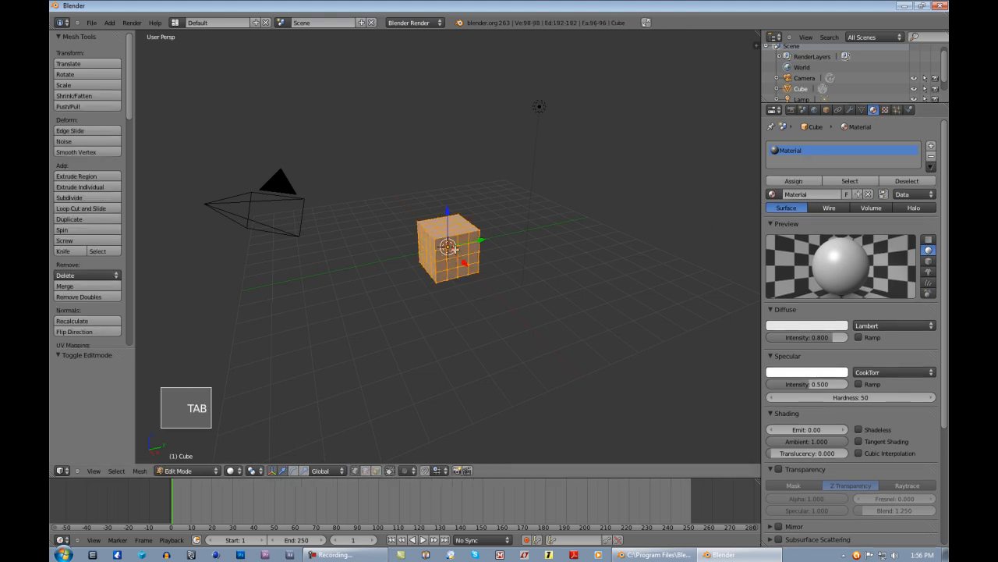
{"action": "right_click", "coordinate": [456, 248], "text": "alt"}
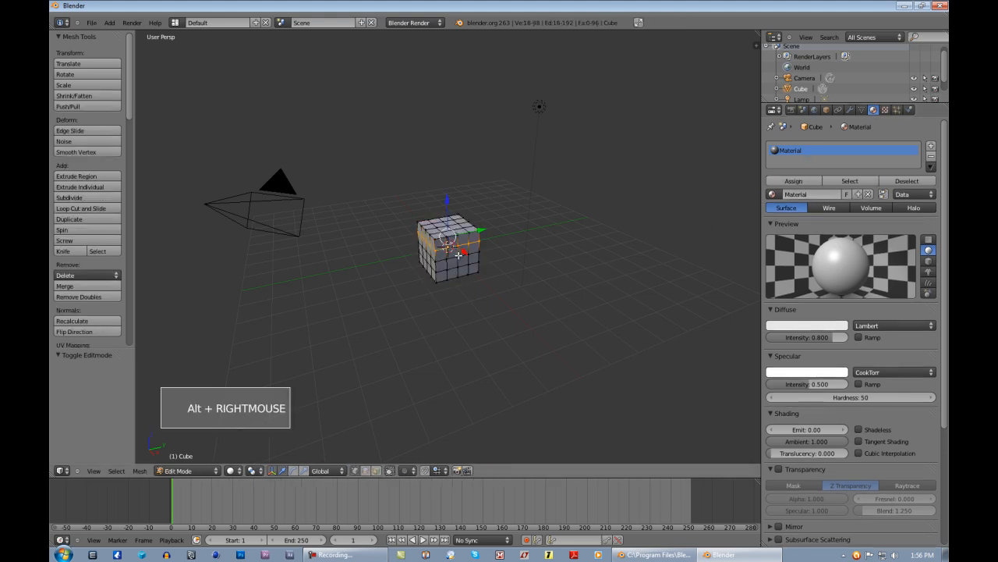
{"action": "right_click", "coordinate": [459, 256], "text": "alt+shift"}
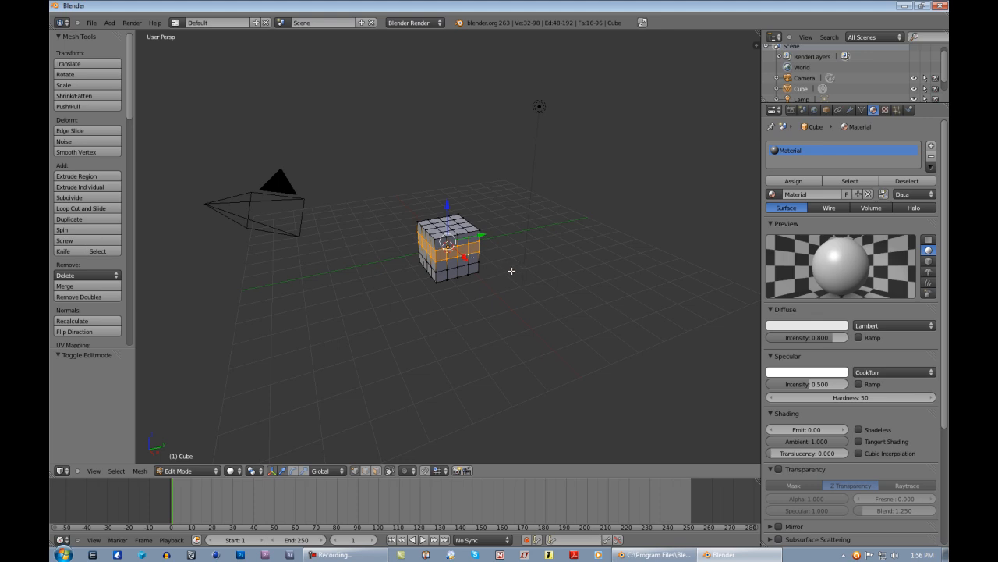
Create a vertex group for the cube and assign the selected band of vertices to it.
{"action": "left_click", "coordinate": [862, 110]}
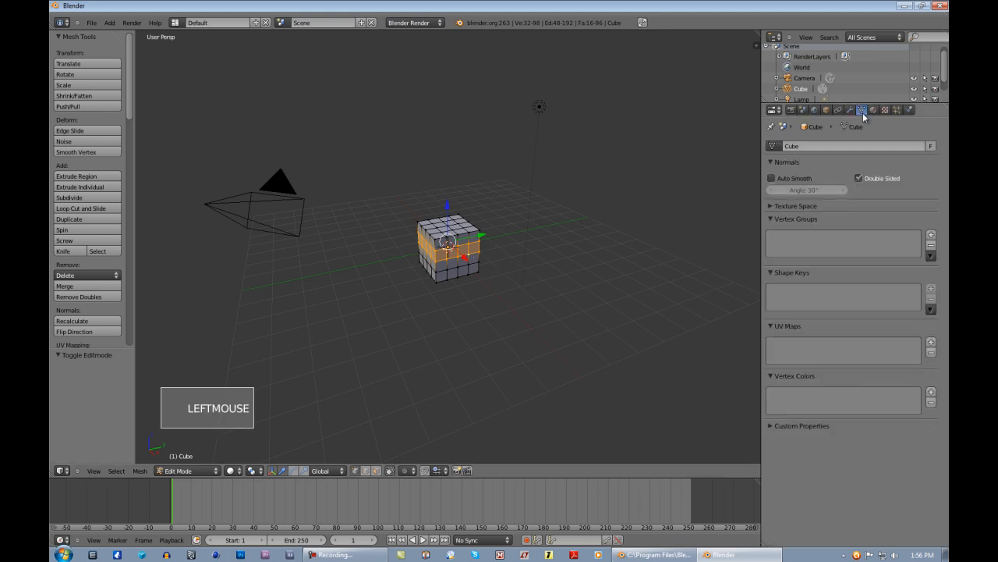
{"action": "left_click", "coordinate": [931, 234]}
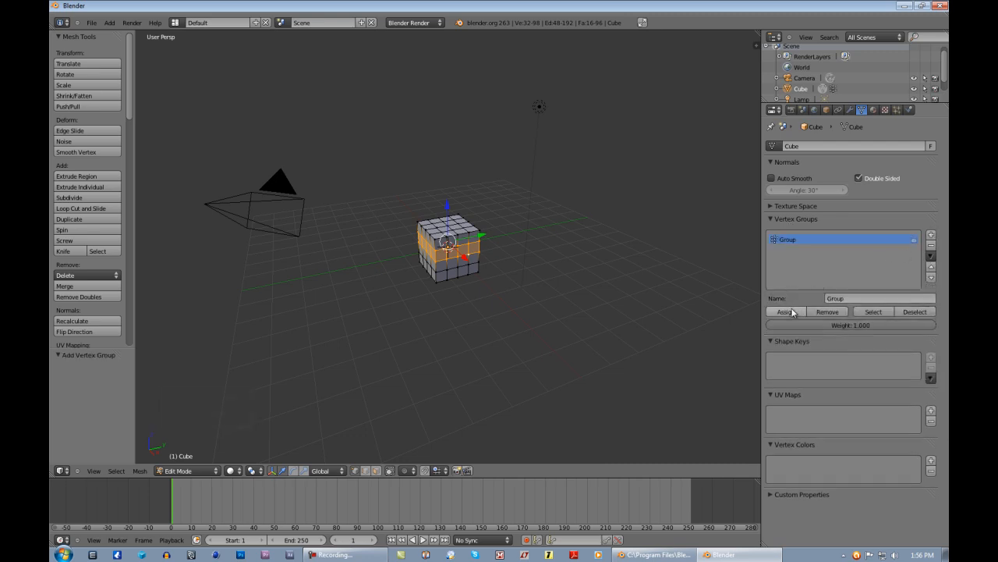
{"action": "left_click", "coordinate": [786, 311]}
Enlarge the Outliner, expand the cube's vertex groups there, and rename the vertex group to Red.
{"action": "left_click_drag", "start_coordinate": [851, 99], "coordinate": [852, 187]}
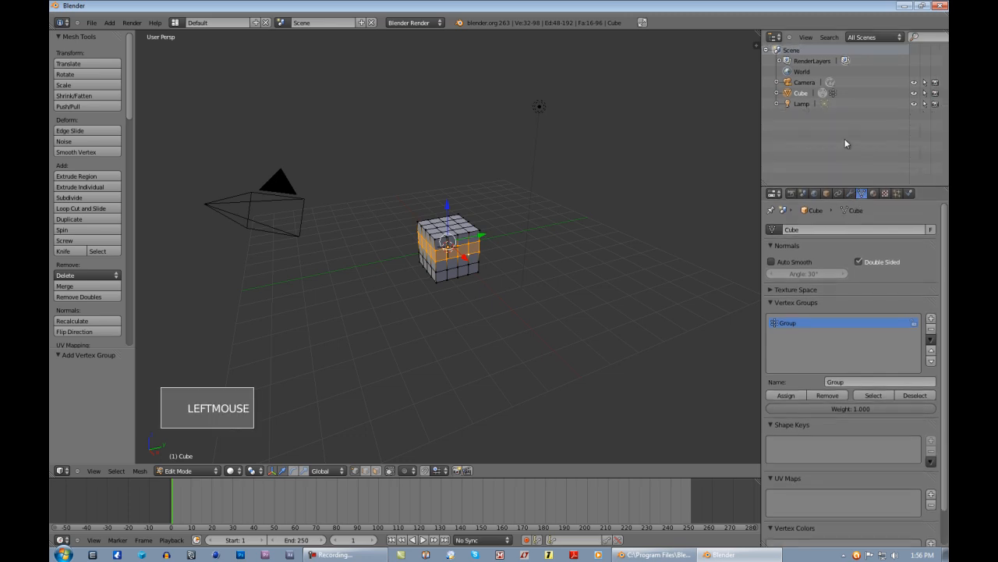
{"action": "left_click", "coordinate": [777, 93]}
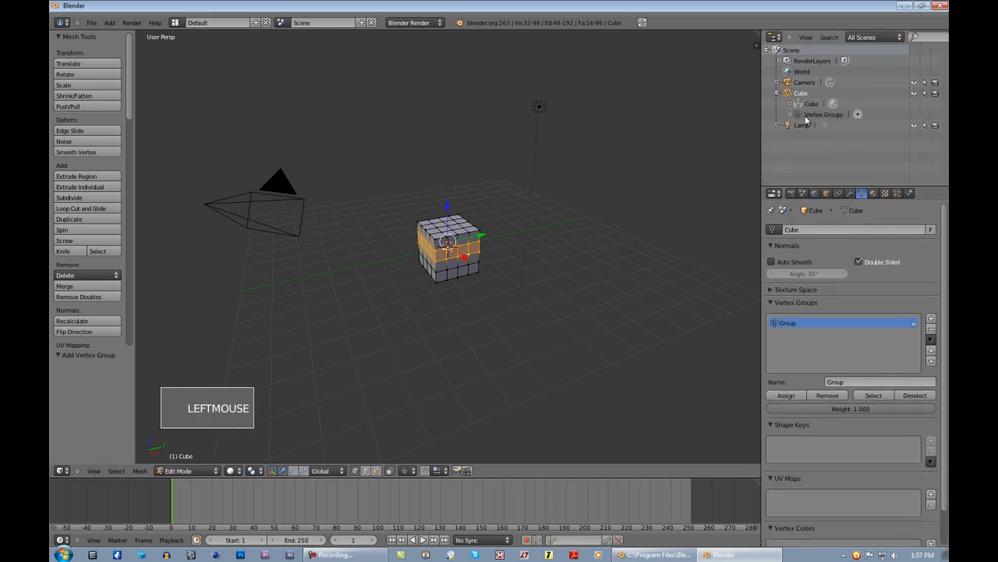
{"action": "left_click", "coordinate": [791, 115]}
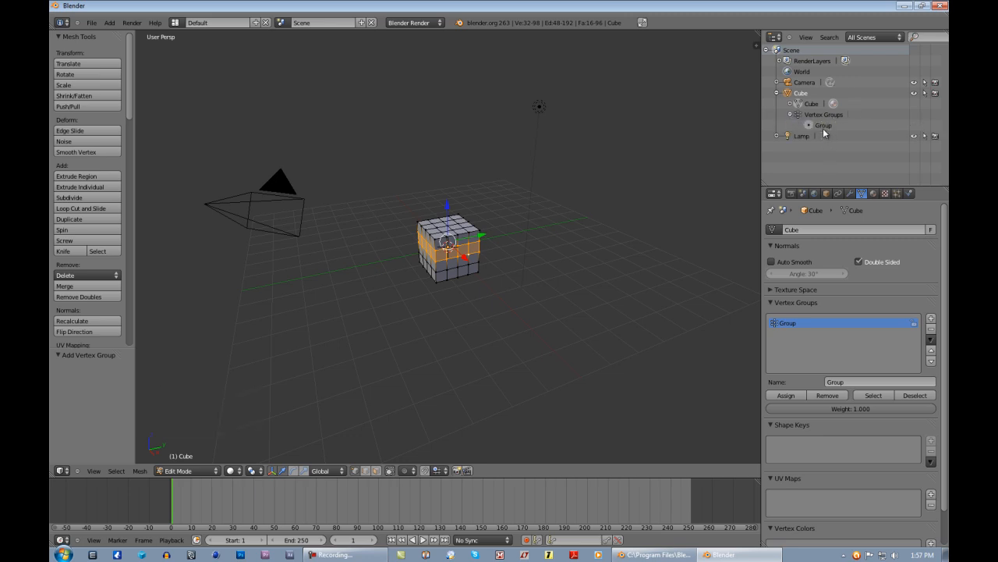
{"action": "left_click", "coordinate": [840, 381]}
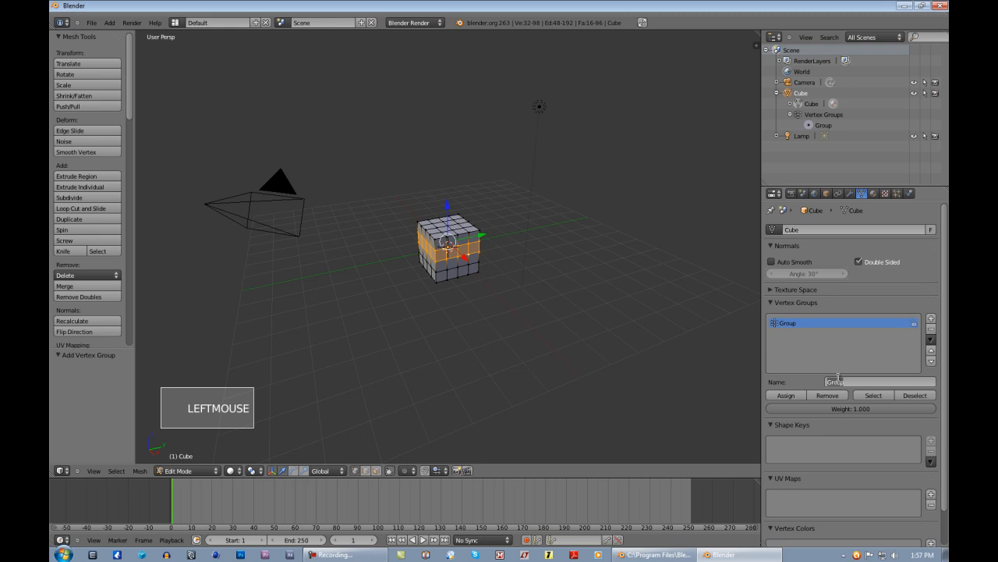
{"action": "type", "text": "Red"}
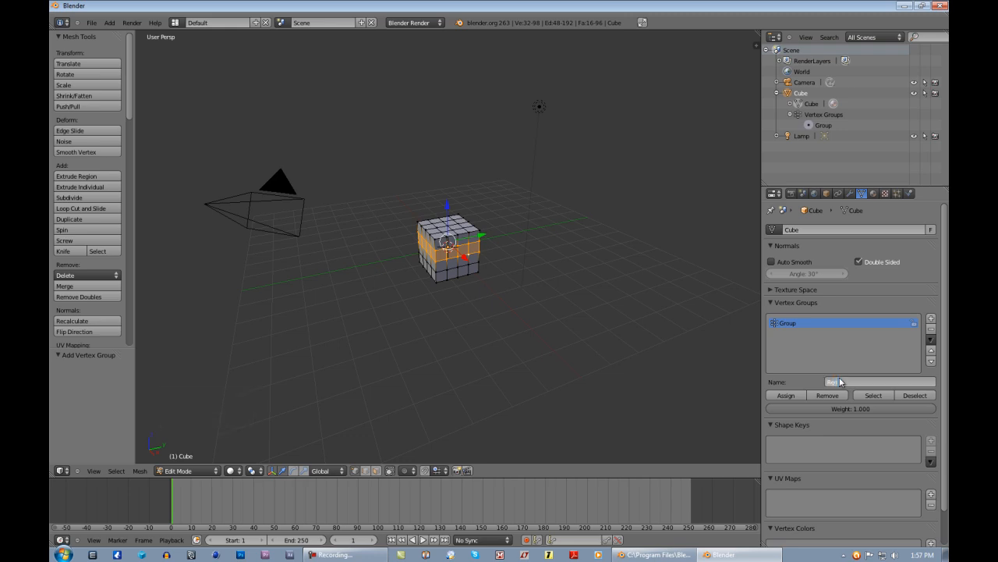
{"action": "key", "text": "Return"}
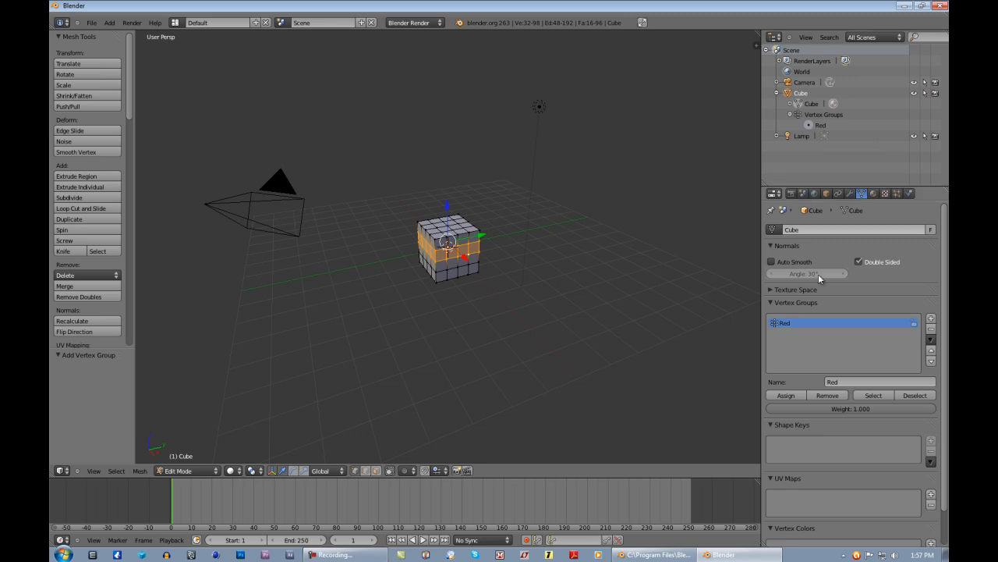
Add a second material slot to the cube and create a new material in it.
{"action": "left_click", "coordinate": [875, 195]}
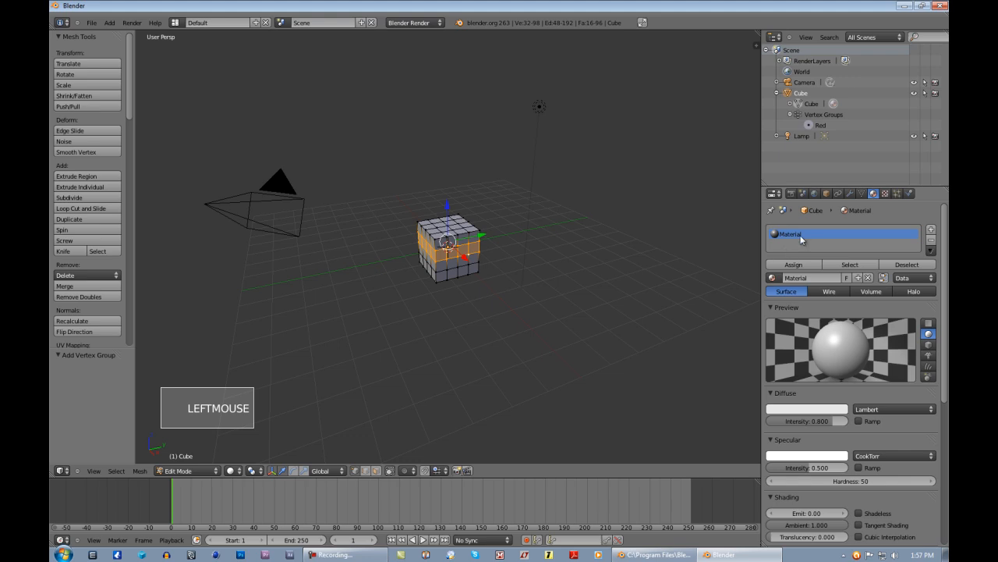
{"action": "left_click", "coordinate": [932, 231]}
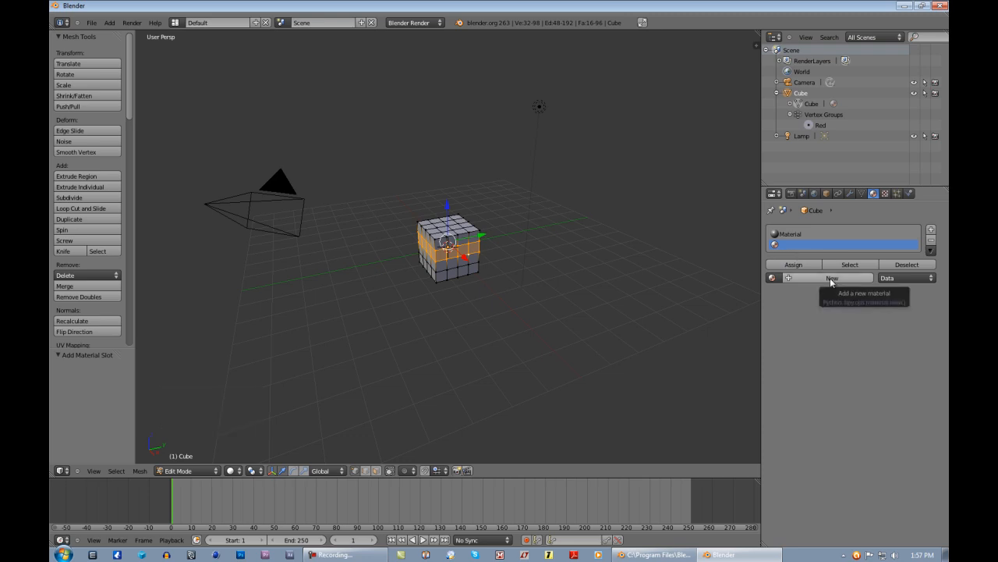
{"action": "left_click", "coordinate": [830, 278]}
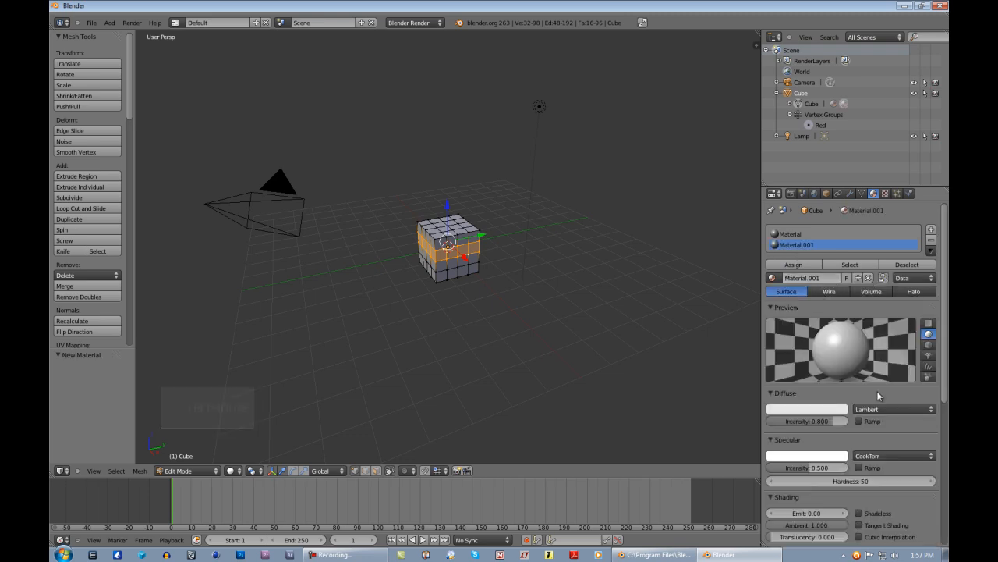
Set the new material's diffuse colour to a bright, saturated red.
{"action": "scroll", "coordinate": [856, 403], "scroll_direction": "down", "scroll_amount": 3}
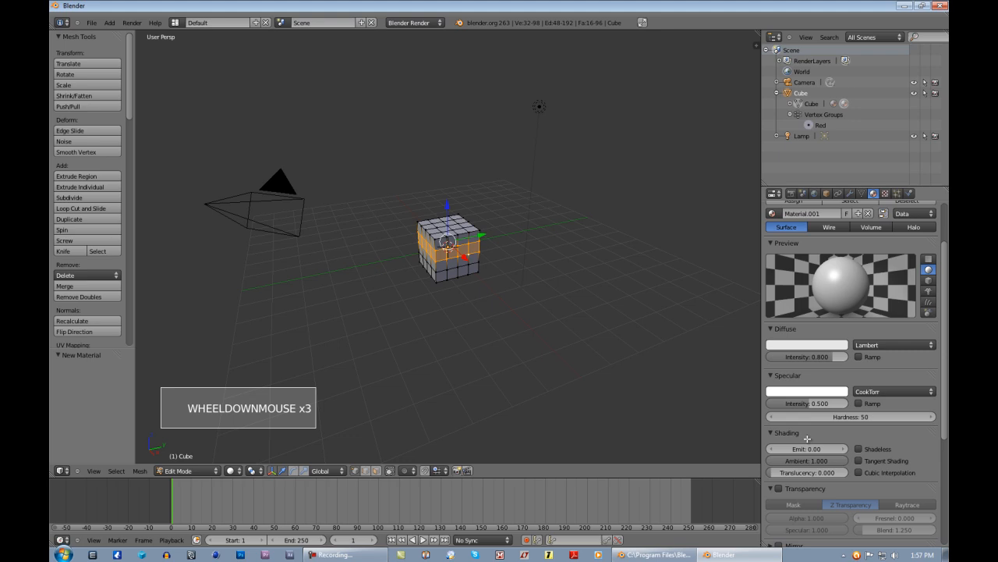
{"action": "left_click", "coordinate": [804, 345]}
{"action": "mouse_move", "coordinate": [794, 244]}
{"action": "left_mouse_down"}
{"action": "mouse_move", "coordinate": [786, 295]}
{"action": "mouse_move", "coordinate": [826, 309]}
{"action": "left_mouse_up"}
{"action": "left_click_drag", "start_coordinate": [762, 320], "coordinate": [722, 323]}
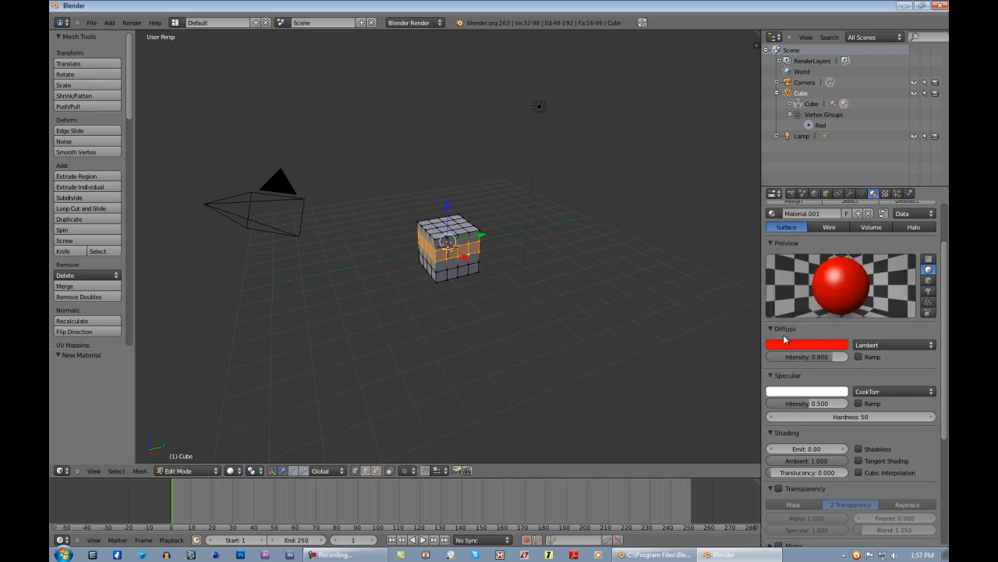
{"action": "scroll", "coordinate": [791, 232], "scroll_direction": "up", "scroll_amount": 4}
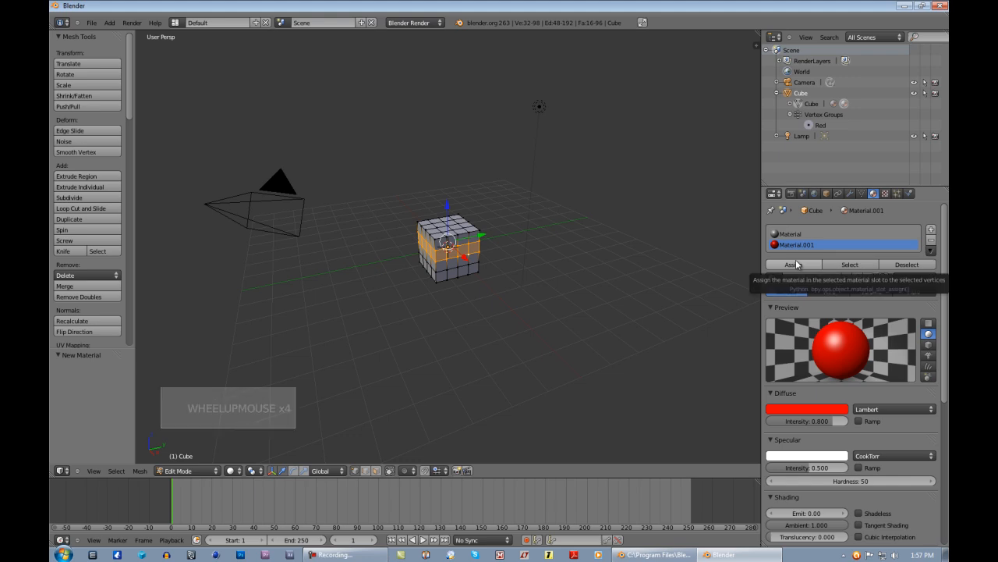
Try to assign the red material with only a single vertex on the cube's upper edge selected.
{"action": "right_click", "coordinate": [467, 232]}
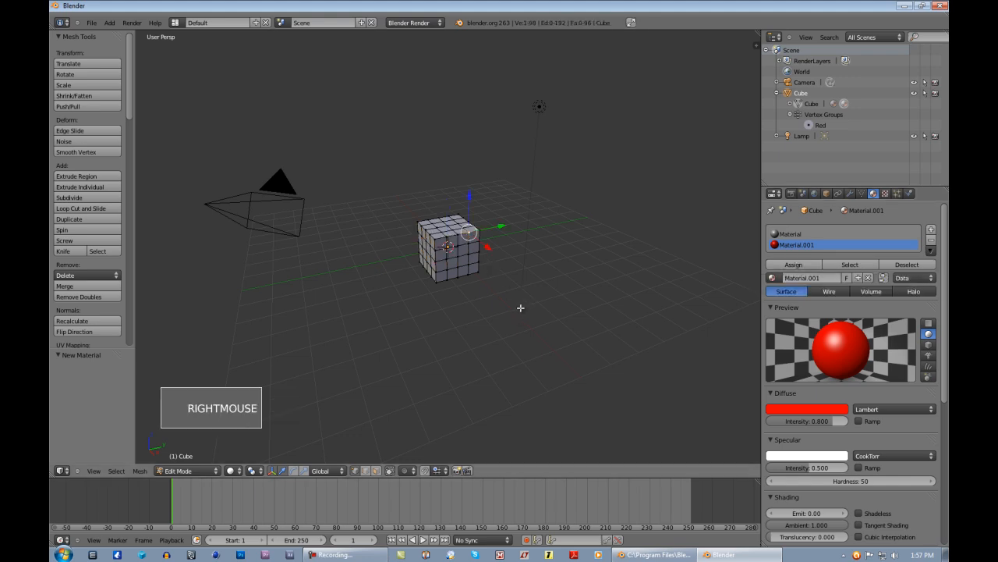
{"action": "left_click", "coordinate": [794, 265]}
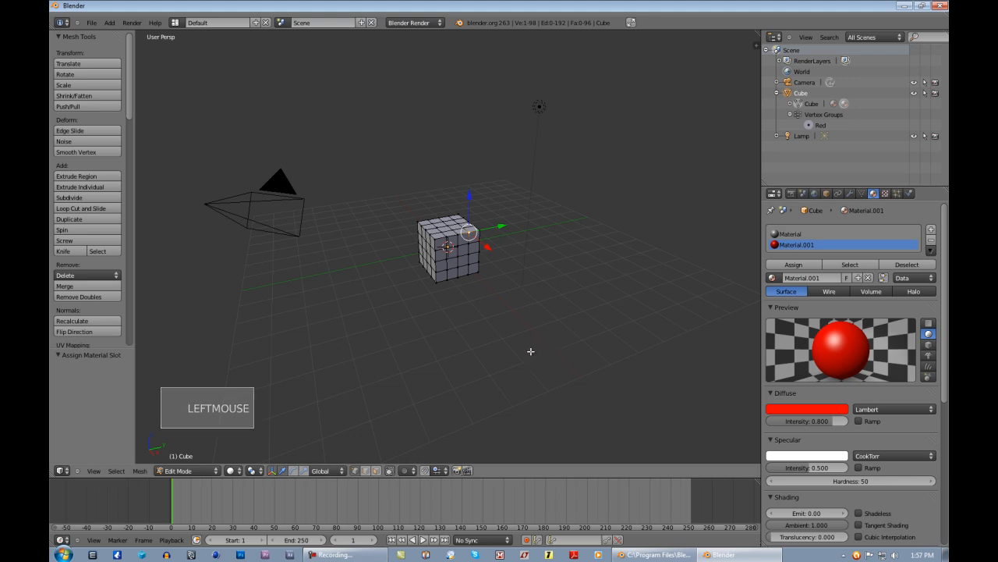
Clear the current mesh selection and select the band of vertices stored in the Red vertex group.
{"action": "left_click", "coordinate": [861, 194]}
{"action": "left_click", "coordinate": [792, 321]}
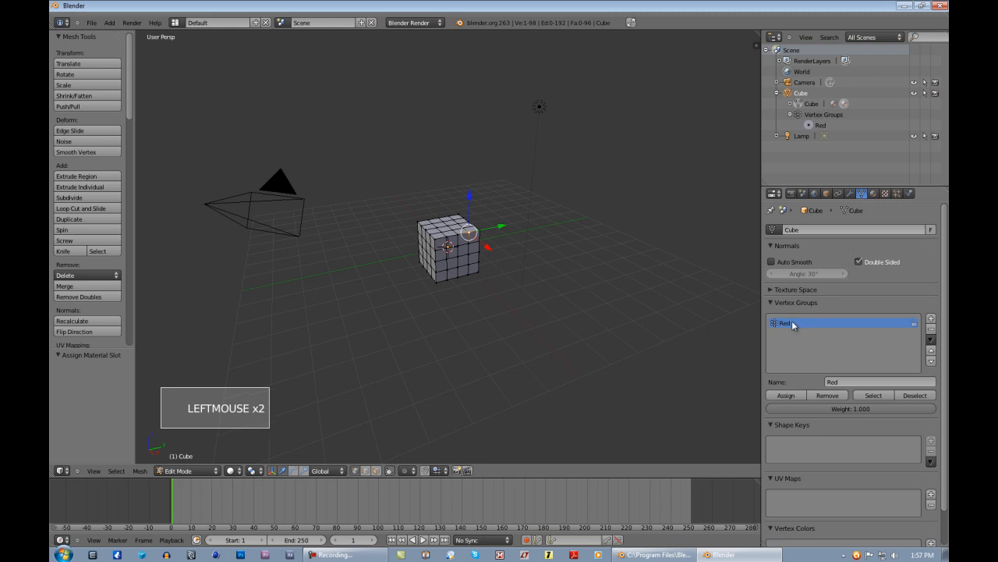
{"action": "left_click", "coordinate": [873, 396]}
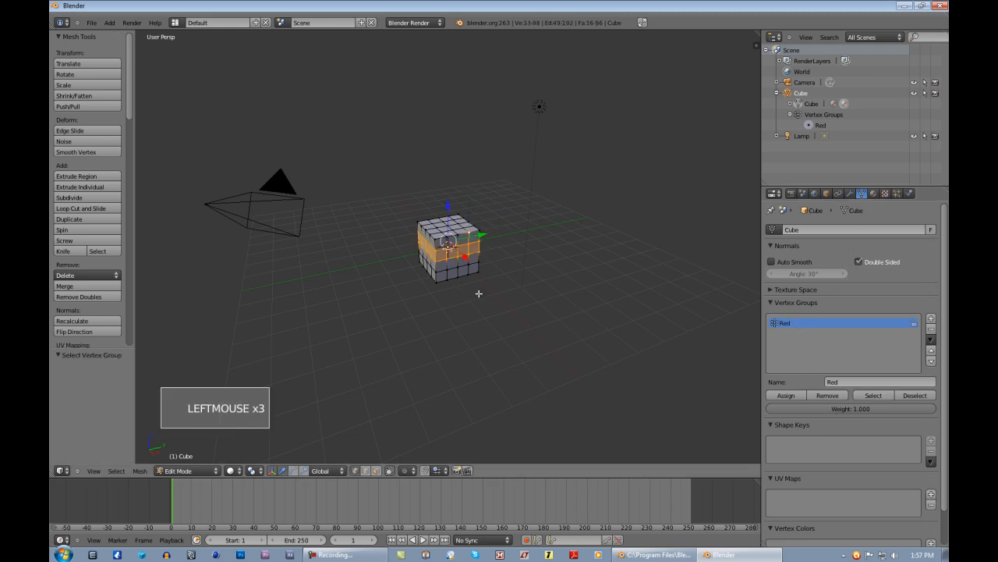
{"action": "right_click", "coordinate": [471, 237]}
{"action": "key", "text": "a"}
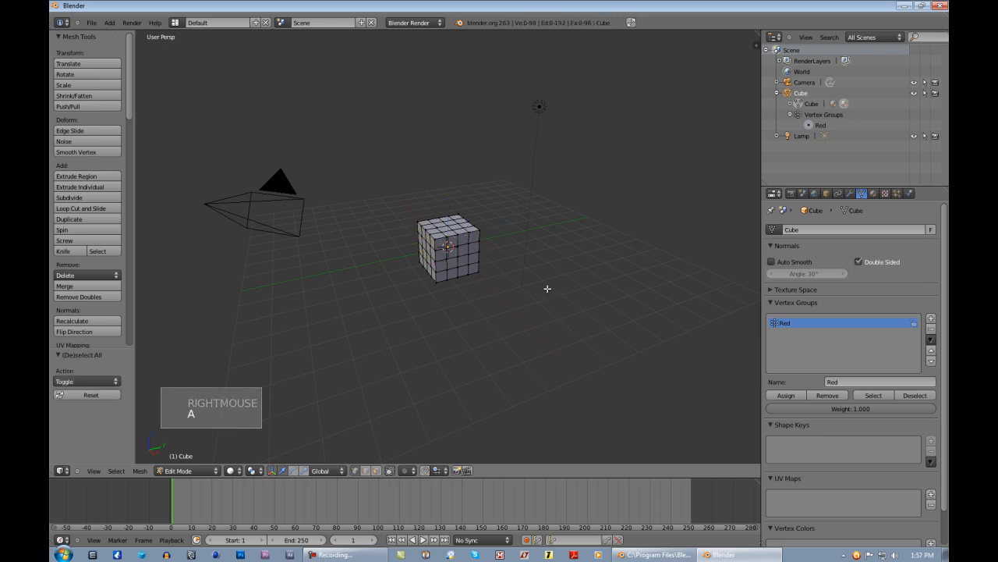
{"action": "left_click", "coordinate": [873, 396]}
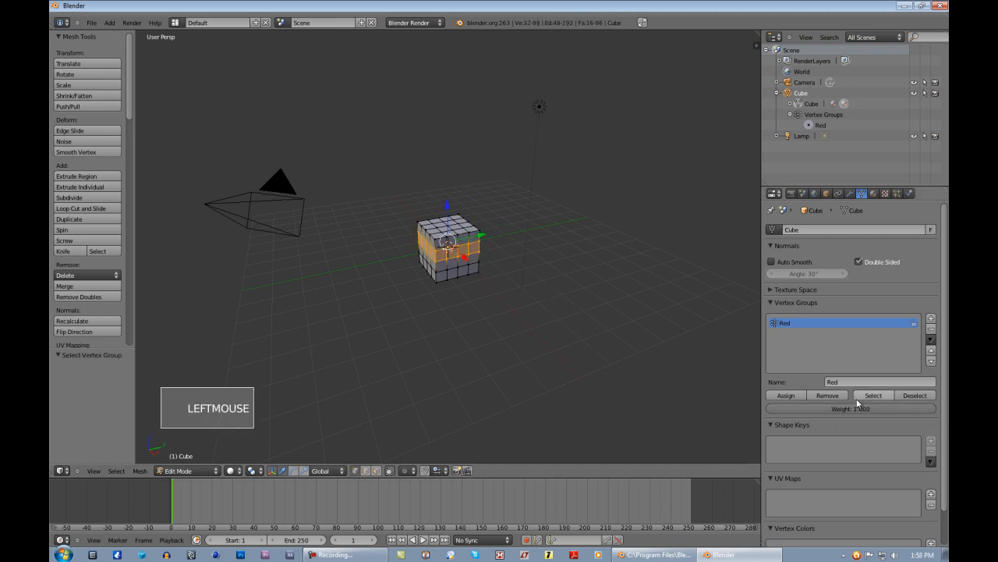
Assign the red material to the selected band of faces and check it in a test render.
{"action": "left_click", "coordinate": [874, 197]}
{"action": "left_click", "coordinate": [873, 197]}
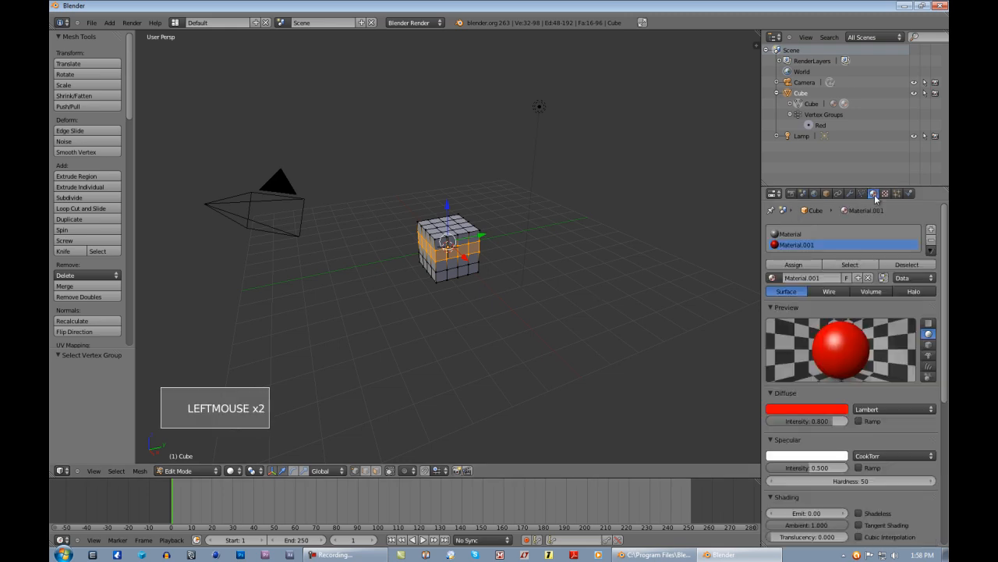
{"action": "left_click", "coordinate": [793, 264]}
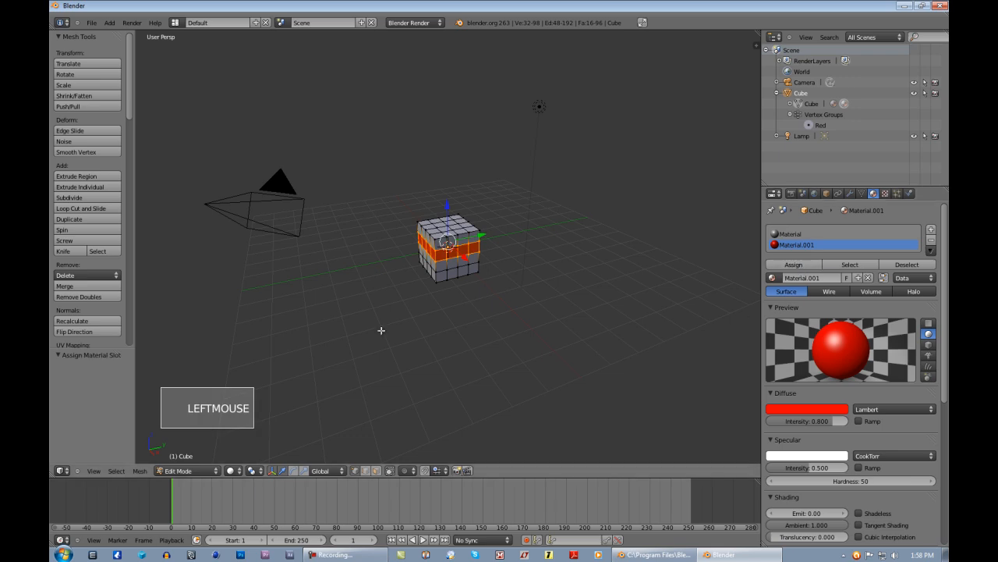
{"action": "key", "text": "F12"}
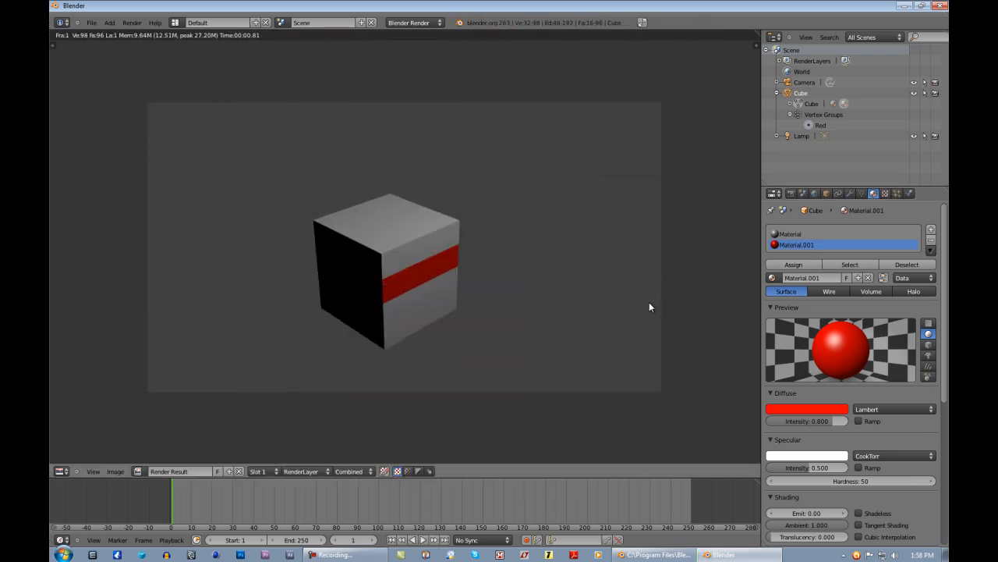
{"action": "key", "text": "Escape"}
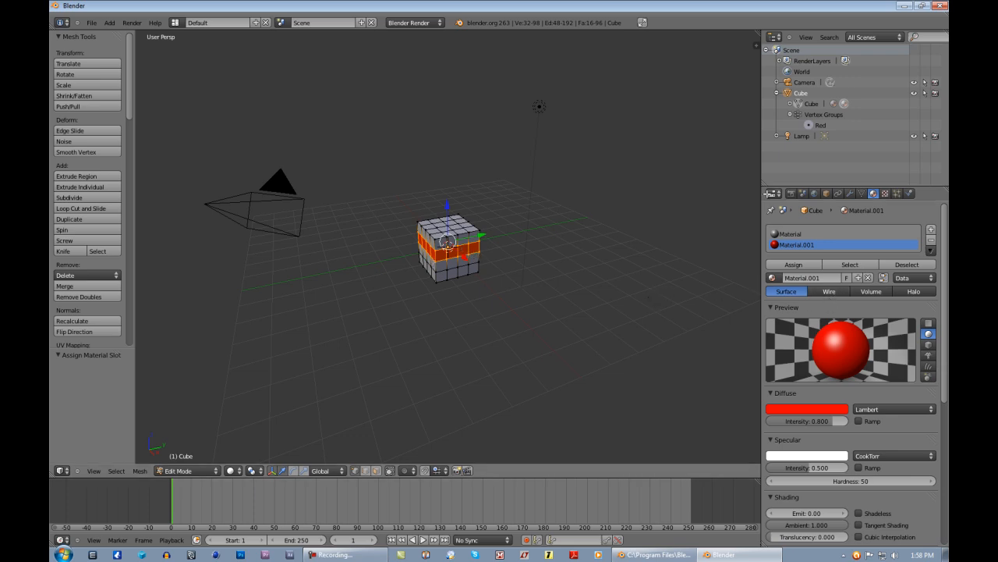
Add a new texture to the first texture slot of the red material.
{"action": "left_click", "coordinate": [890, 193]}
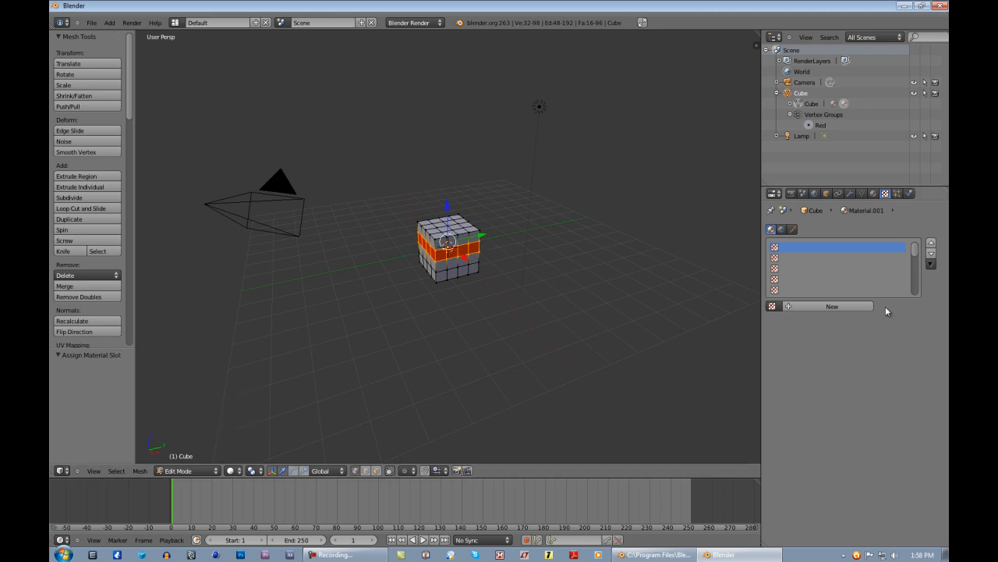
{"action": "left_click", "coordinate": [858, 306]}
{"action": "scroll", "coordinate": [819, 436], "scroll_direction": "up", "scroll_amount": 1}
{"action": "scroll", "coordinate": [819, 435], "scroll_direction": "down", "scroll_amount": 14}
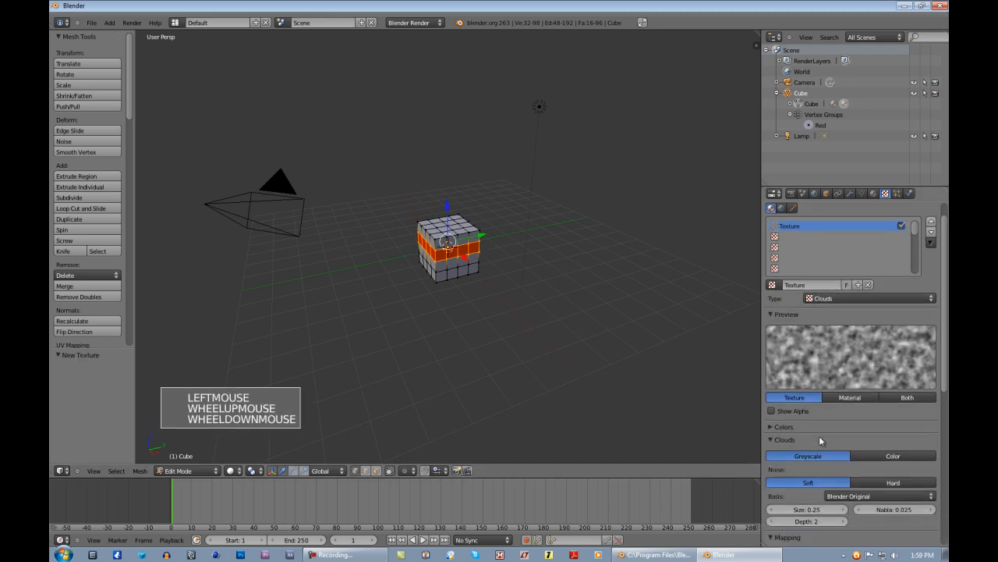
Turn off the red material texture's diffuse color influence and enable its normal influence at 0.1.
{"action": "left_click", "coordinate": [772, 403]}
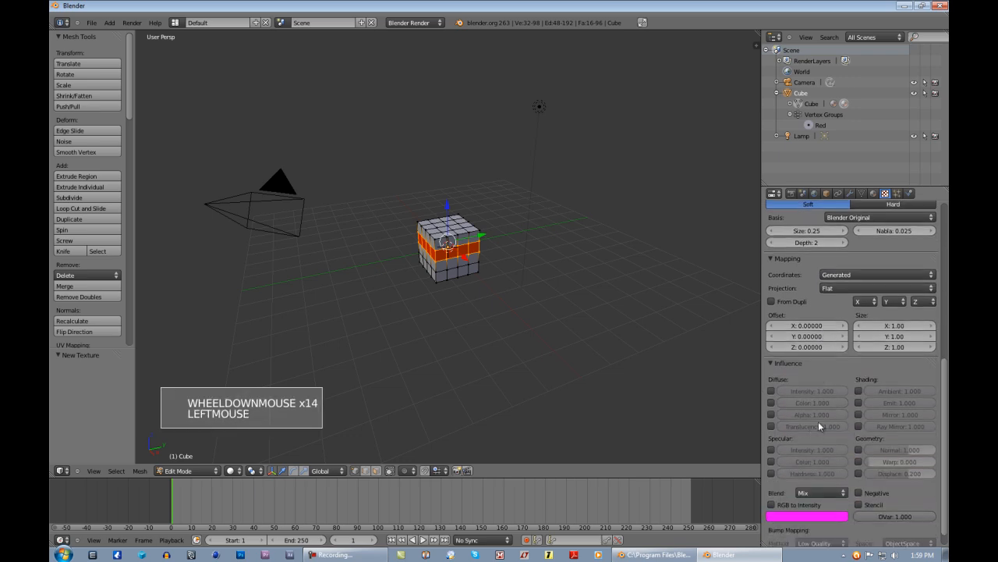
{"action": "left_click", "coordinate": [862, 449]}
{"action": "left_click", "coordinate": [903, 453]}
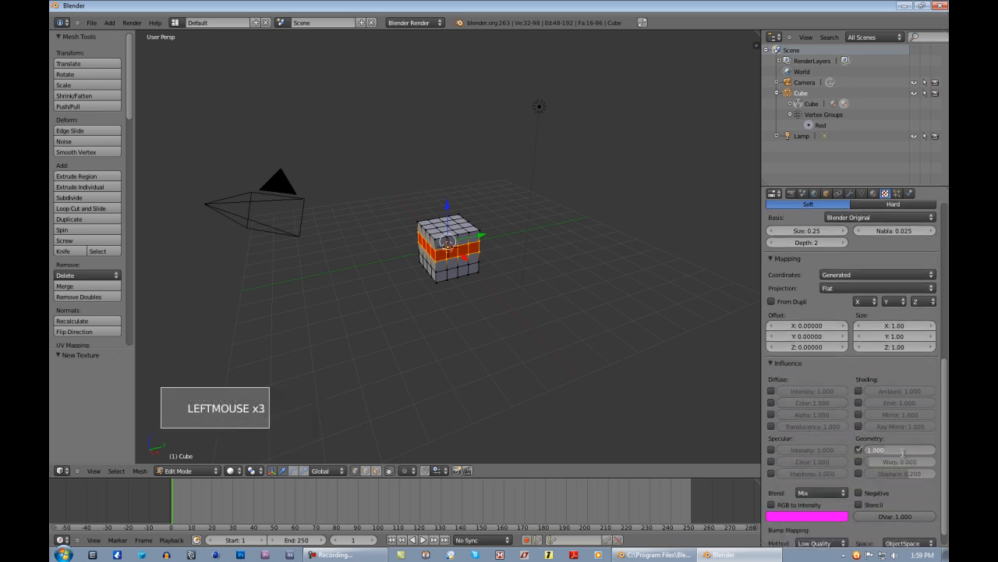
{"action": "type", "text": "0.1"}
{"action": "key", "text": "Return"}
Render the scene and inspect the clouds bump texture on the cube's red band.
{"action": "key", "text": "F12"}
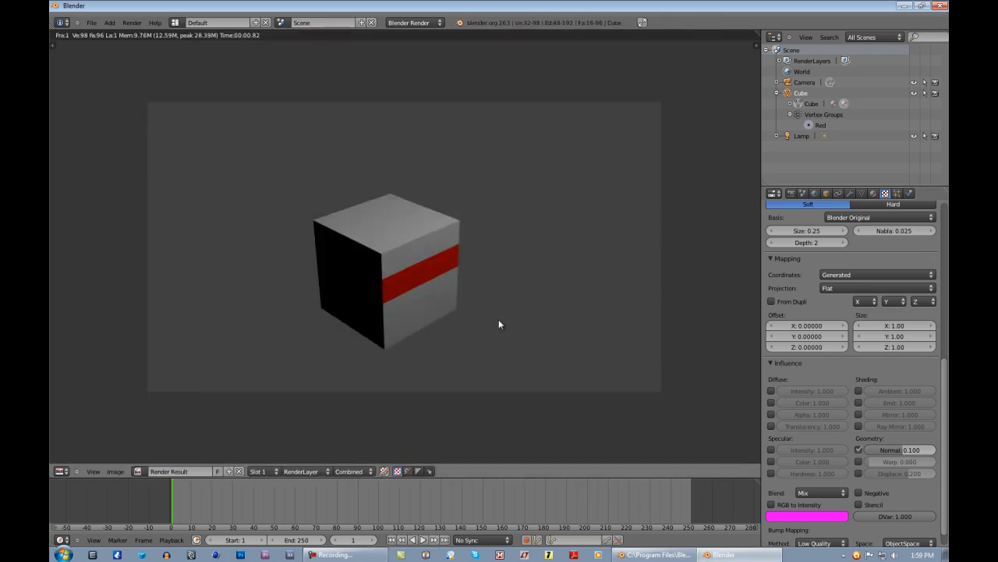
{"action": "scroll", "coordinate": [498, 320], "scroll_direction": "up", "scroll_amount": 3}
{"action": "scroll", "coordinate": [497, 319], "scroll_direction": "down", "scroll_amount": 2}
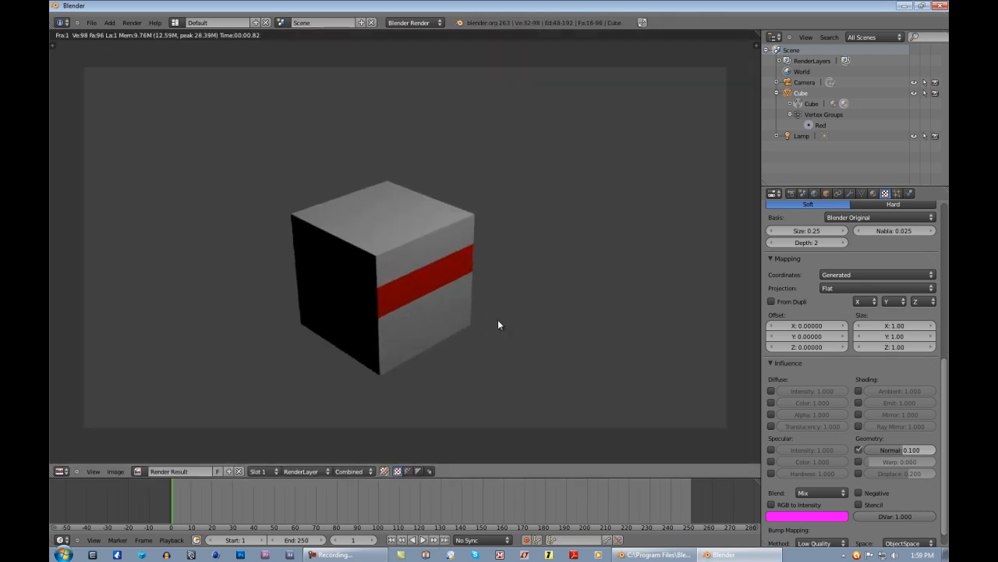
Raise the render resolution scale to 100%, render the cube again to inspect it, and close the render.
{"action": "left_click", "coordinate": [790, 194]}
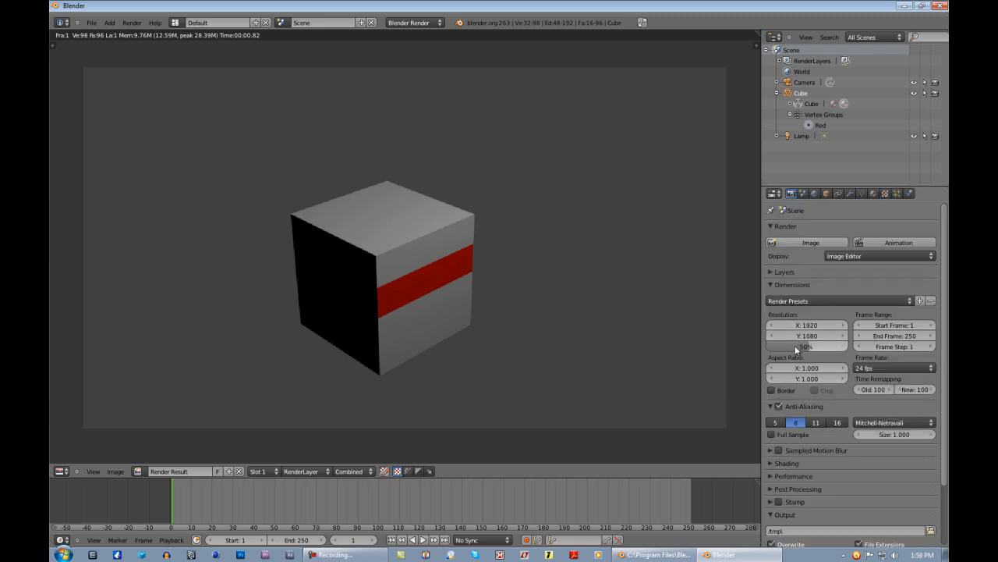
{"action": "key", "text": "F12"}
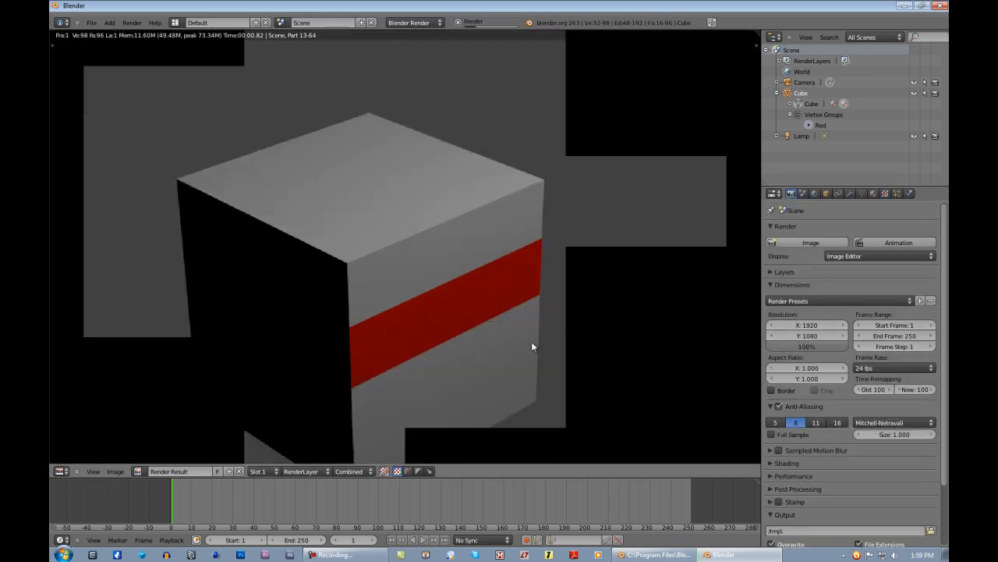
{"action": "scroll", "coordinate": [531, 341], "scroll_direction": "down", "scroll_amount": 2}
{"action": "scroll", "coordinate": [484, 333], "scroll_direction": "up", "scroll_amount": 1}
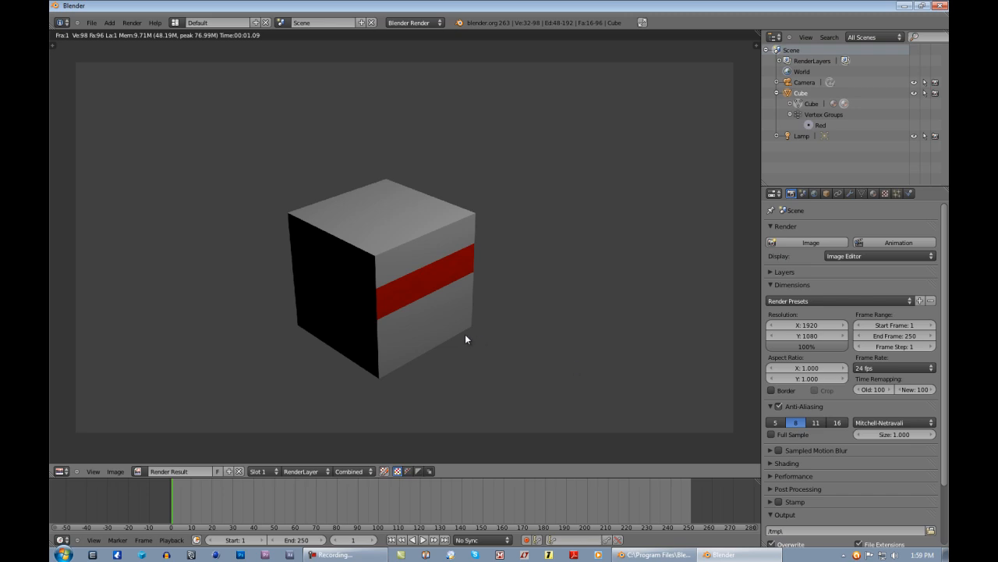
{"action": "key", "text": "Escape"}
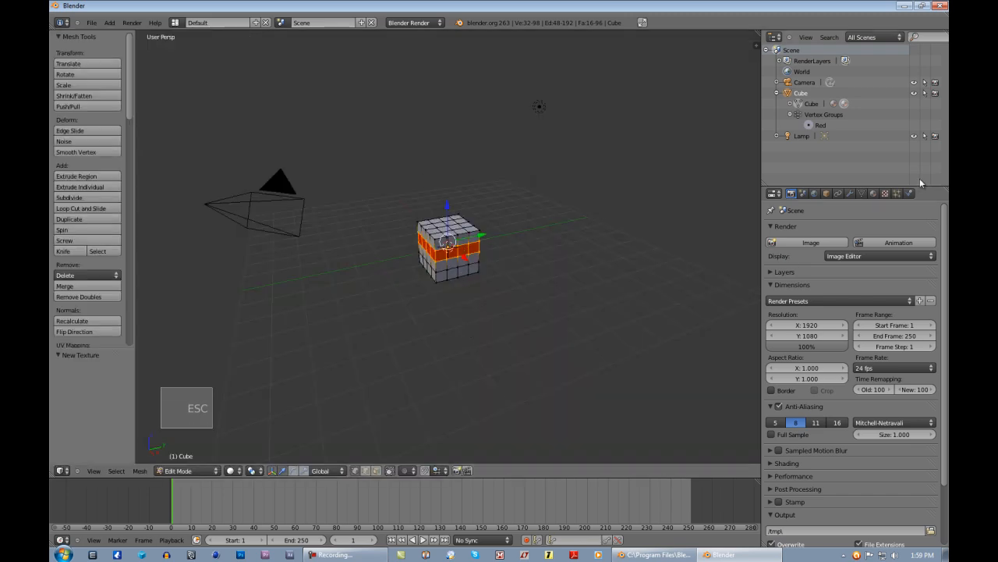
Set the texture of the cube's base grey material to the Wood type.
{"action": "left_click", "coordinate": [874, 194]}
{"action": "left_click", "coordinate": [795, 233]}
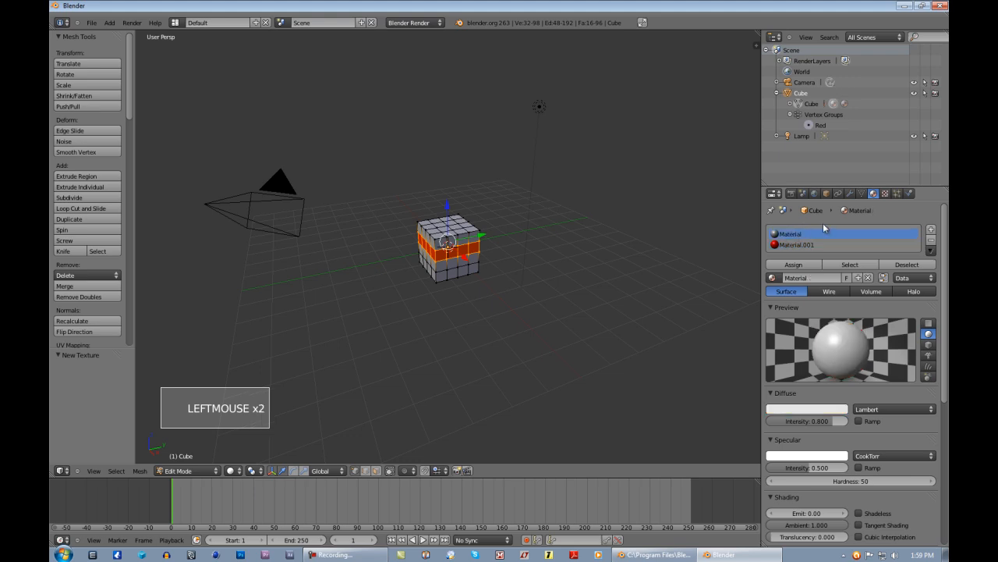
{"action": "left_click", "coordinate": [885, 193]}
{"action": "scroll", "coordinate": [866, 267], "scroll_direction": "up", "scroll_amount": 3}
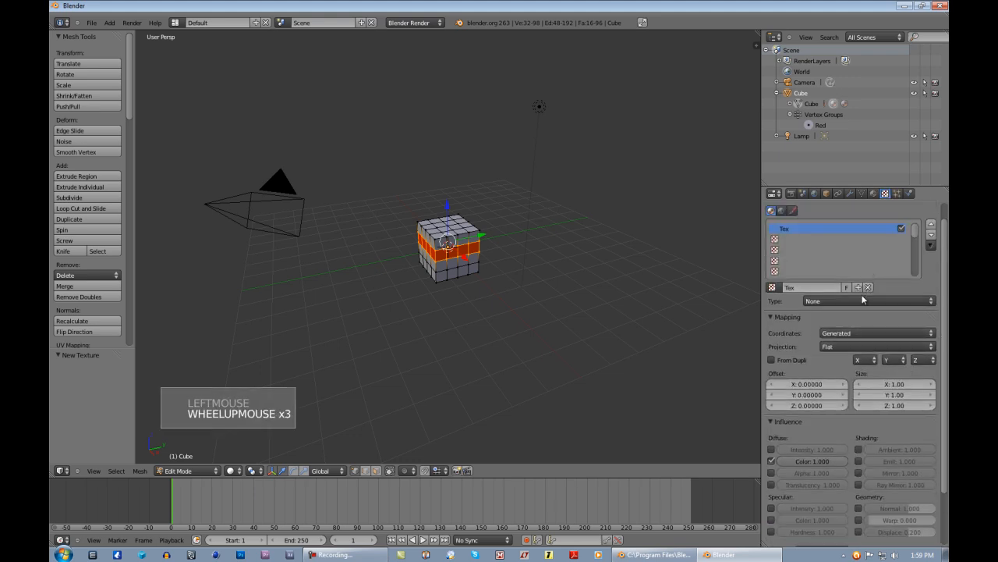
{"action": "left_click", "coordinate": [858, 305]}
{"action": "left_click", "coordinate": [859, 304]}
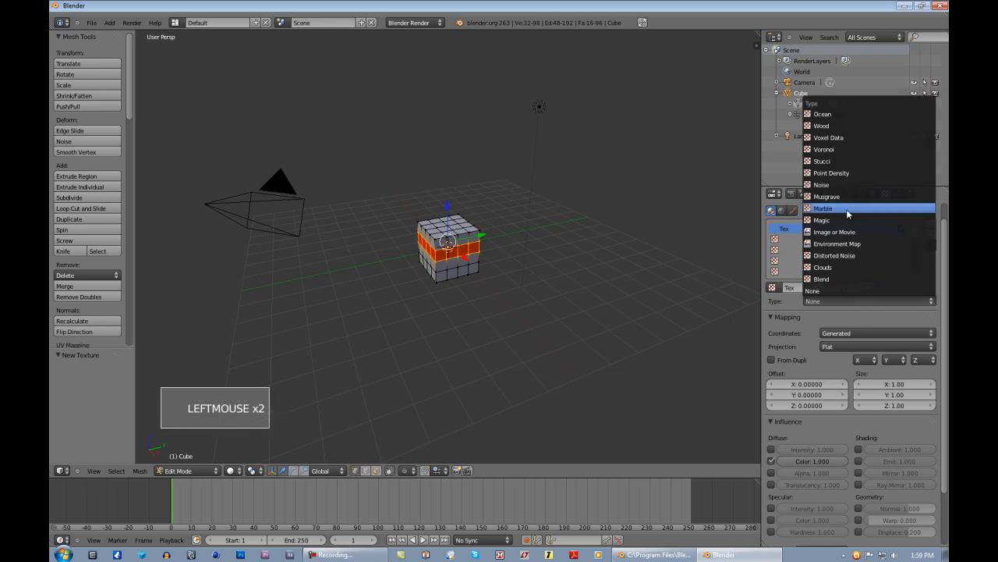
{"action": "left_click", "coordinate": [832, 125]}
Turn off the wood texture's diffuse color influence and enable its normal influence at 0.2.
{"action": "scroll", "coordinate": [864, 420], "scroll_direction": "down", "scroll_amount": 14}
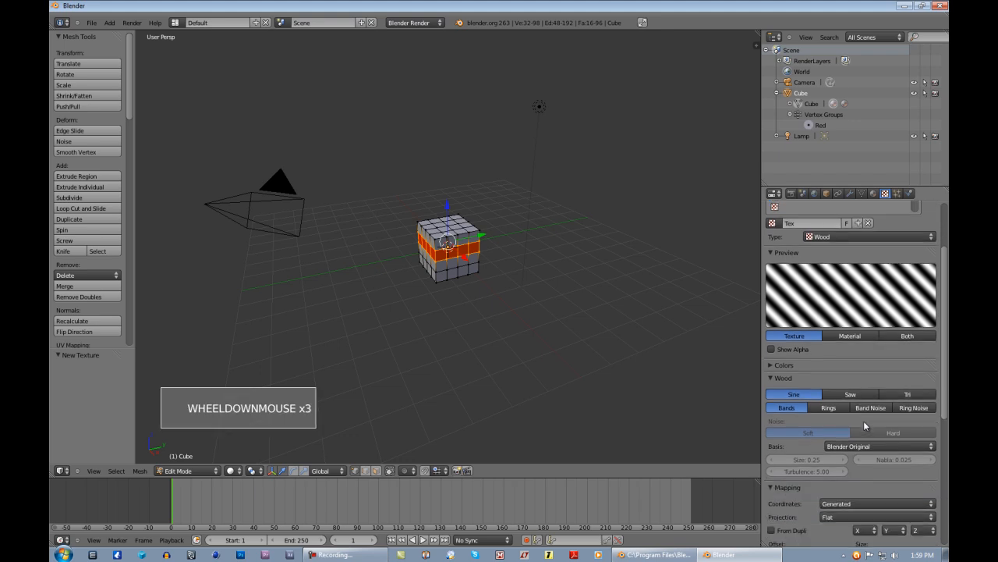
{"action": "left_click", "coordinate": [771, 396]}
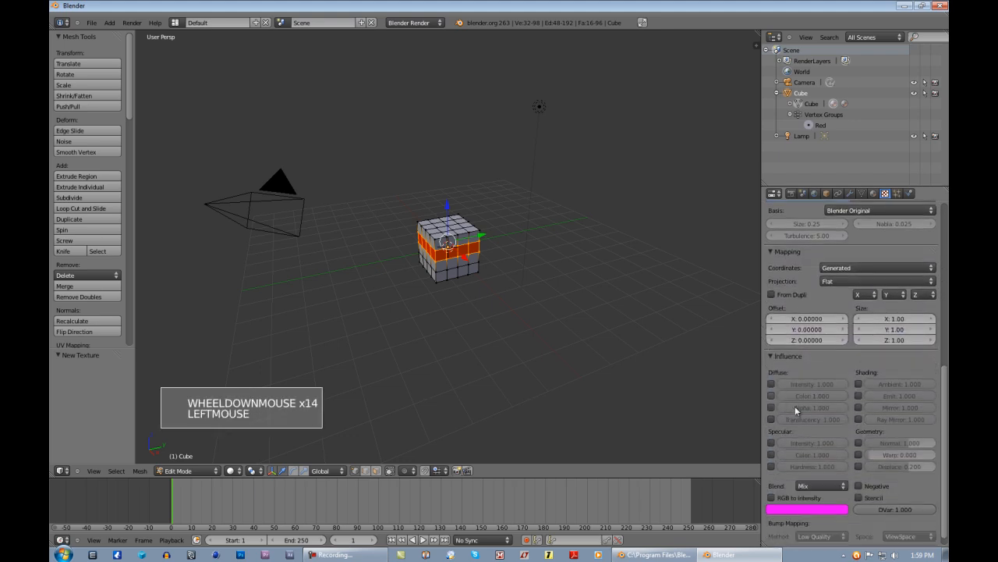
{"action": "left_click", "coordinate": [858, 442]}
{"action": "left_click", "coordinate": [873, 442]}
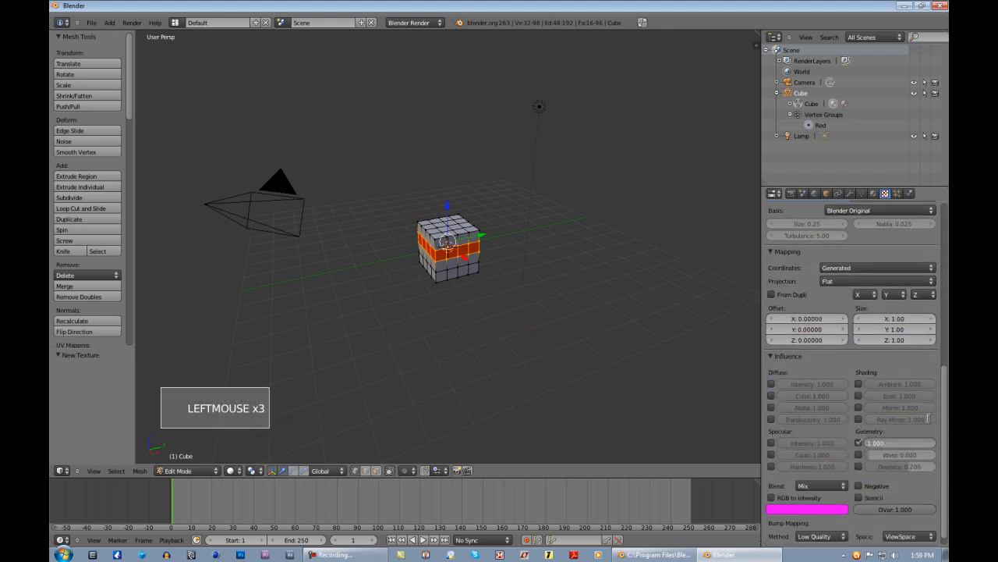
{"action": "type", "text": "0.2"}
{"action": "key", "text": "Return"}
Render the cube to inspect the wood texture, close the render, and dismiss the Dell Support Center error dialog.
{"action": "key", "text": "F12"}
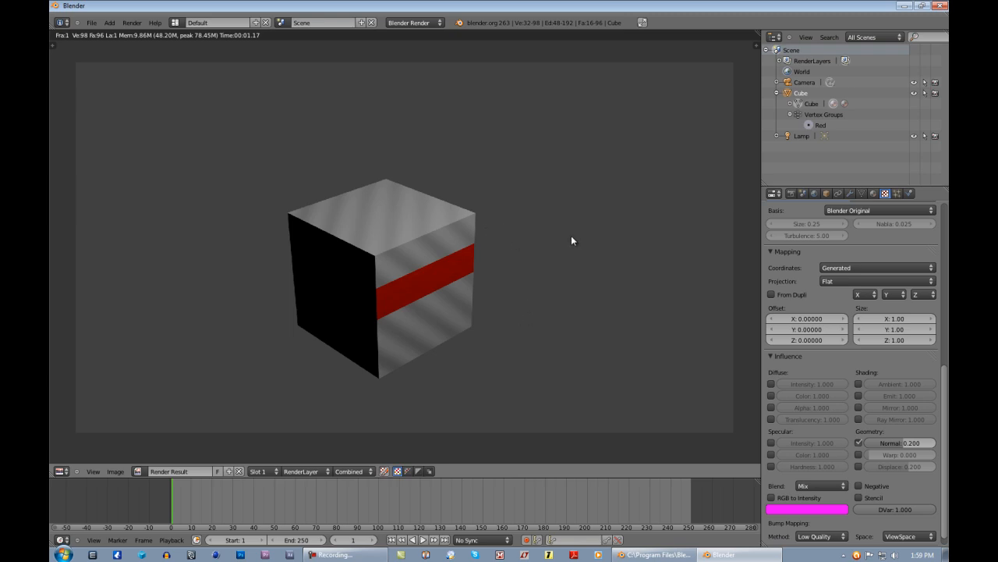
{"action": "middle_click_drag", "start_coordinate": [571, 240], "coordinate": [538, 250]}
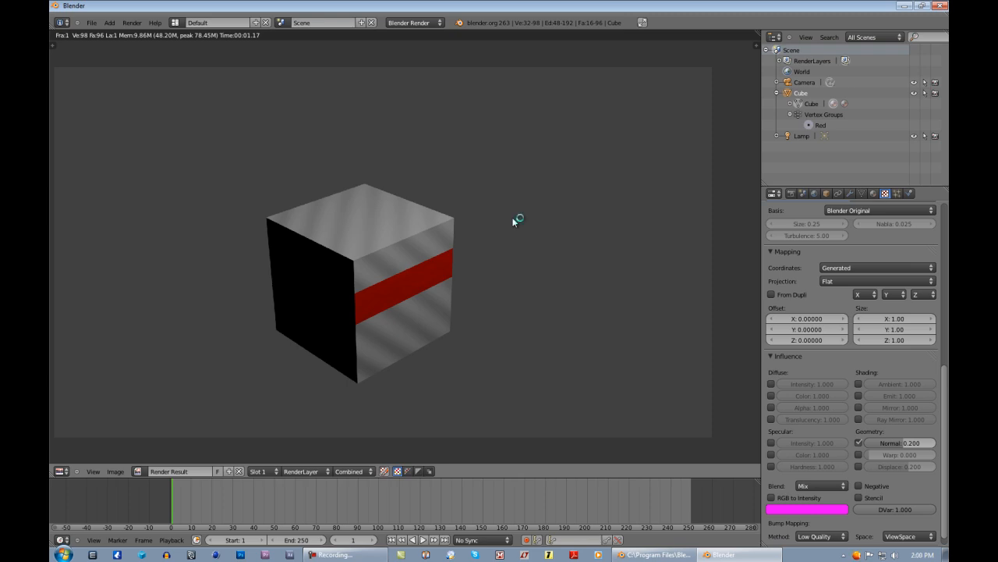
{"action": "key", "text": "Escape"}
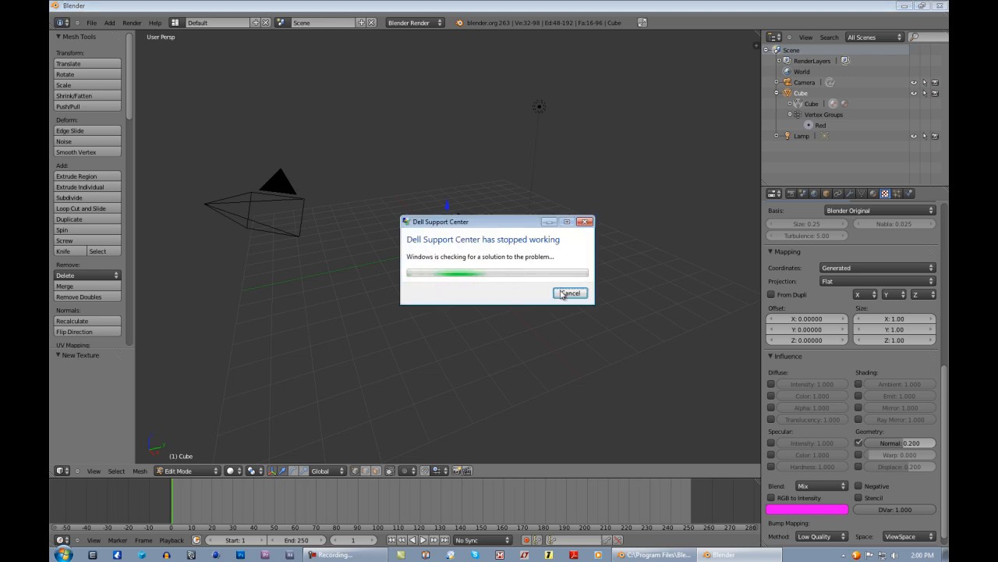
{"action": "left_click", "coordinate": [569, 291]}
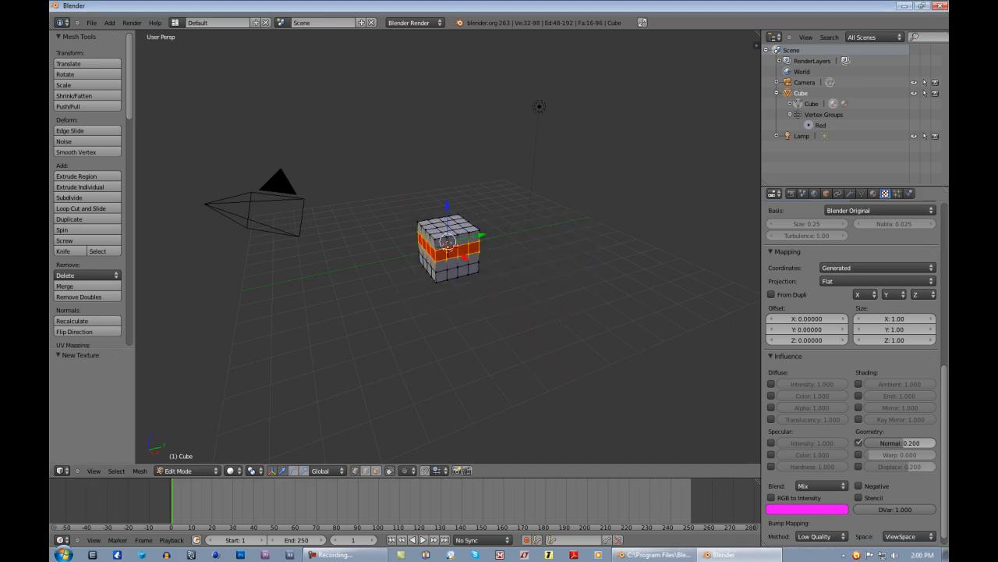